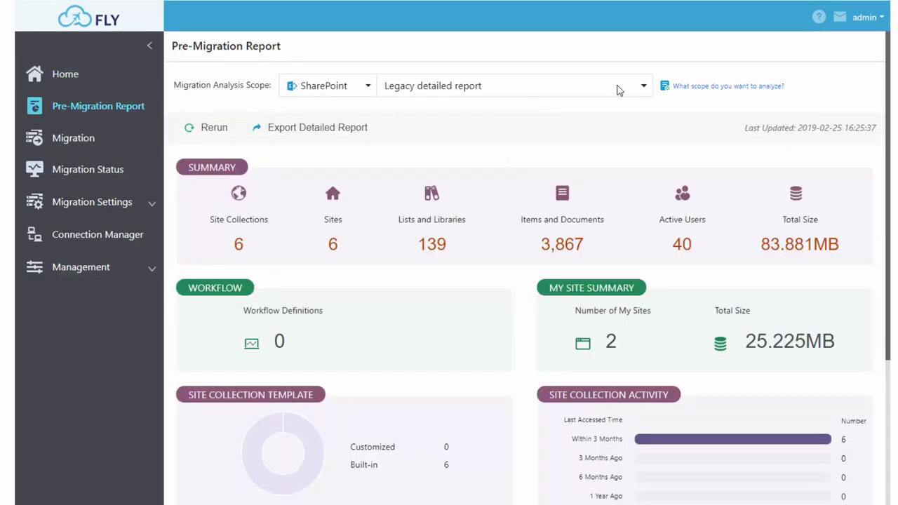
- Review the pre-migration report and start a new analysis scope, selecting the six site collections from portals/hub through ContosoFinance
{"action": "scroll", "coordinate": [607, 274], "scroll_direction": "down", "scroll_amount": 3}
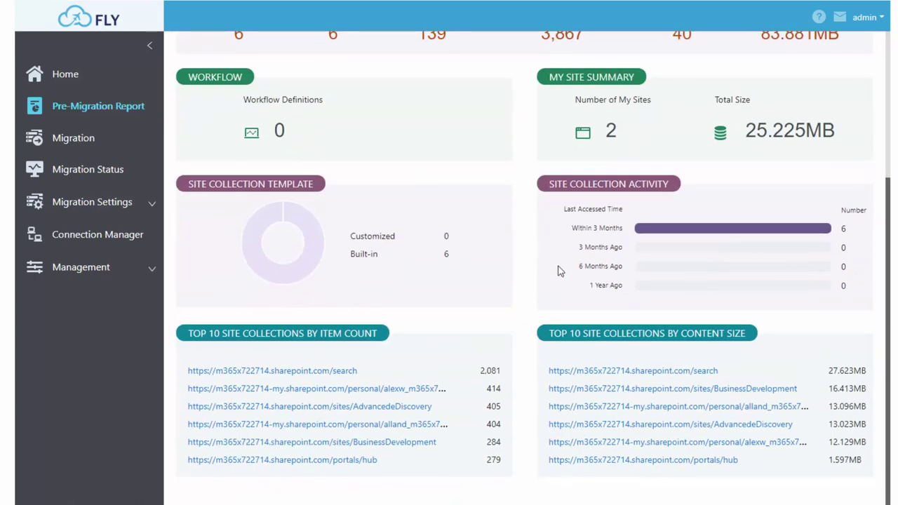
{"action": "scroll", "coordinate": [561, 266], "scroll_direction": "up", "scroll_amount": 3}
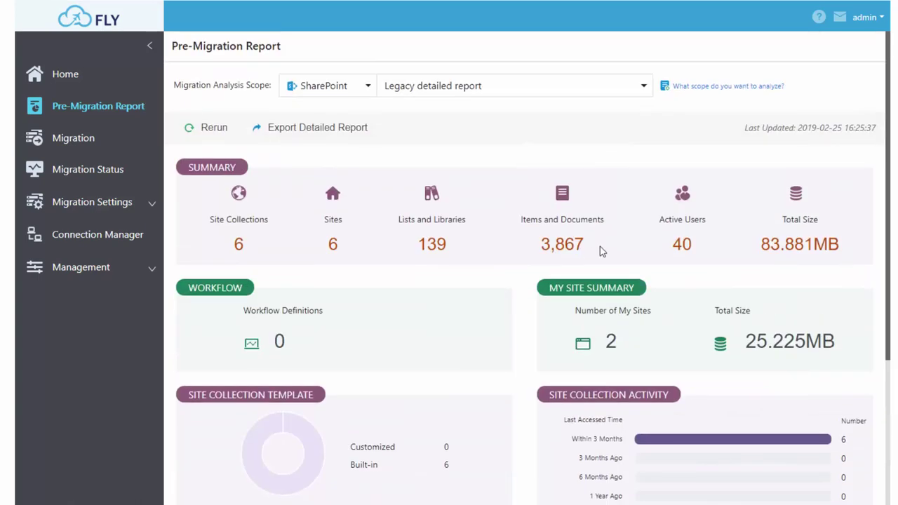
{"action": "left_click", "coordinate": [704, 87]}
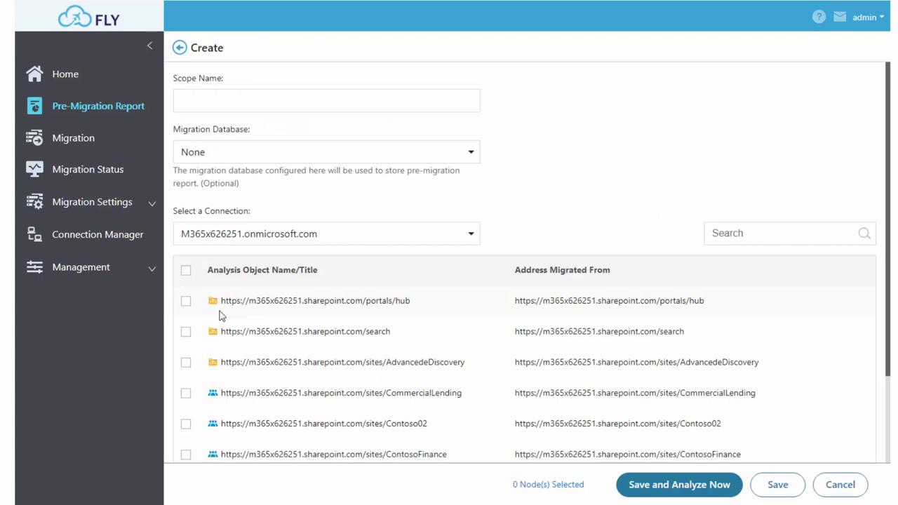
{"action": "left_click", "coordinate": [186, 301]}
{"action": "left_click", "coordinate": [186, 333]}
{"action": "left_click", "coordinate": [186, 362]}
{"action": "left_click", "coordinate": [186, 394]}
{"action": "left_click", "coordinate": [186, 425]}
{"action": "left_click", "coordinate": [186, 457]}
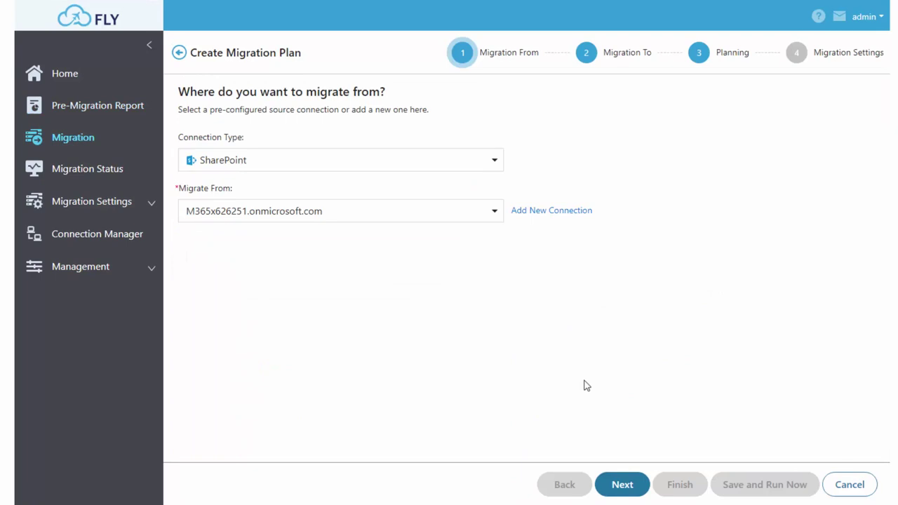
- Keep M365x626251.onmicrosoft.com as the SharePoint source and set M365x722714.onmicrosoft.com as the migration destination
{"action": "left_click", "coordinate": [615, 486]}
{"action": "left_click", "coordinate": [296, 220]}
{"action": "left_click", "coordinate": [296, 257]}
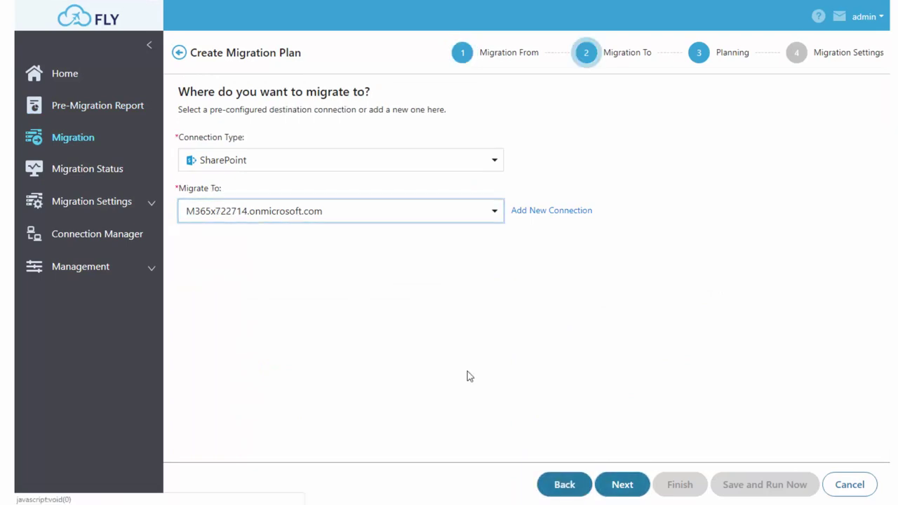
{"action": "left_click", "coordinate": [605, 482]}
{"action": "left_click_drag", "start_coordinate": [255, 220], "coordinate": [623, 211]}
{"action": "left_click_drag", "start_coordinate": [219, 219], "coordinate": [609, 248]}
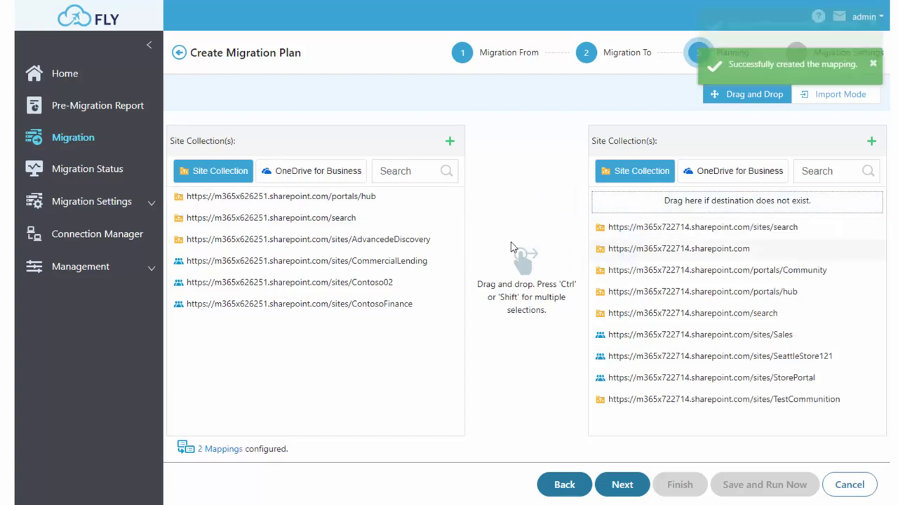
{"action": "double_click", "coordinate": [281, 219]}
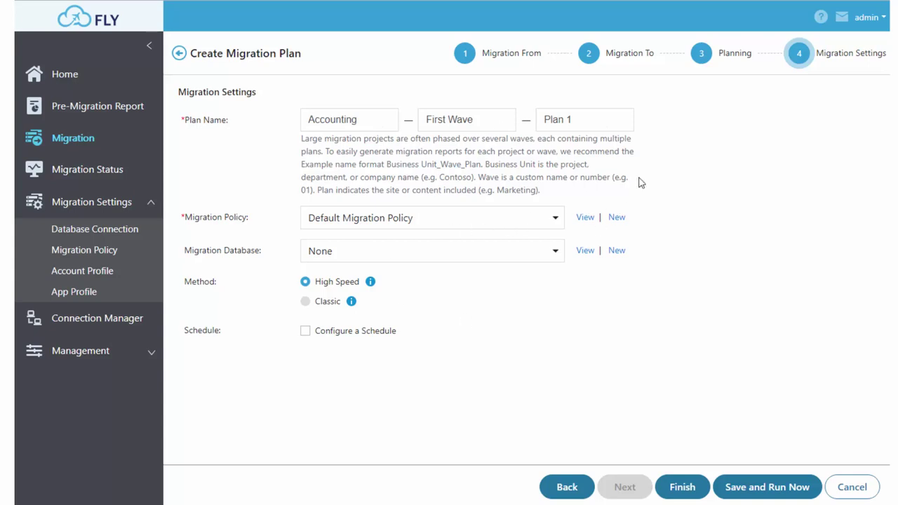
- Create the migration policy Plan 1 for the plan, keeping Merge and Overwrite conflict resolution, no mappings and the default advanced options
{"action": "left_click", "coordinate": [618, 218]}
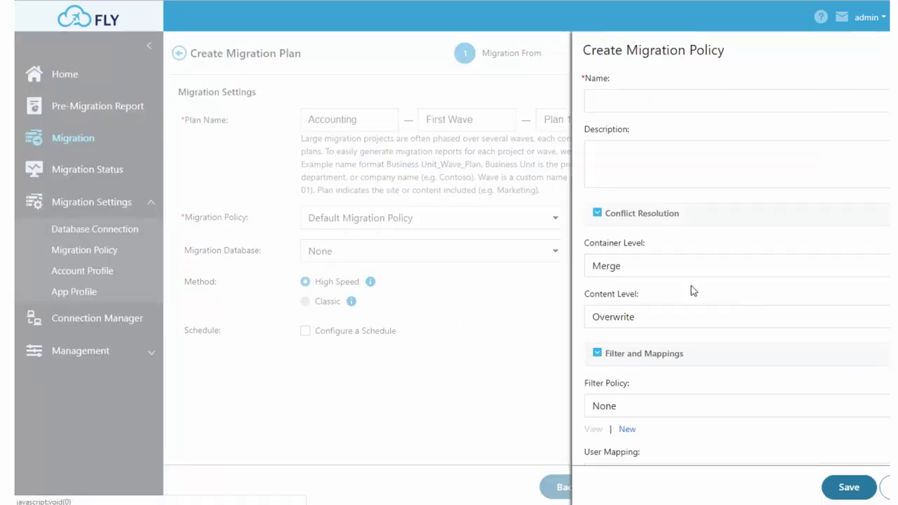
{"action": "scroll", "coordinate": [661, 262], "scroll_direction": "down", "scroll_amount": 2}
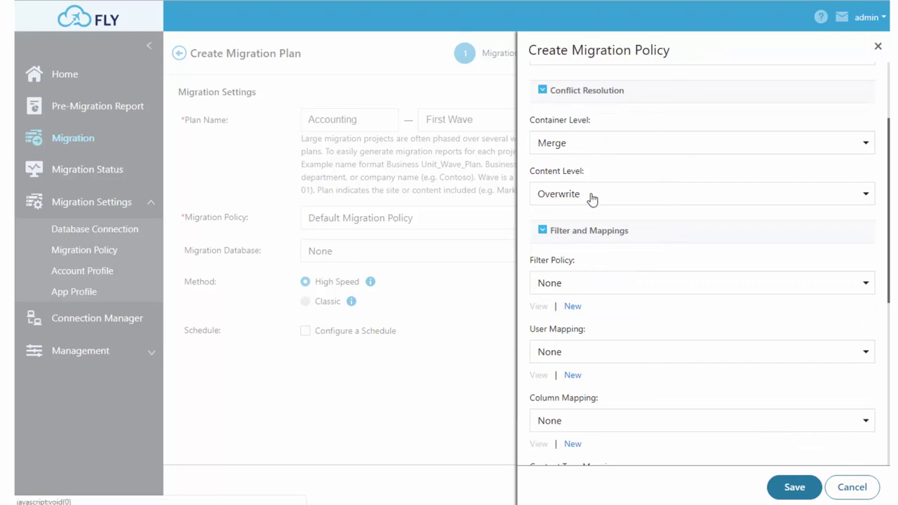
{"action": "scroll", "coordinate": [591, 200], "scroll_direction": "down", "scroll_amount": 2}
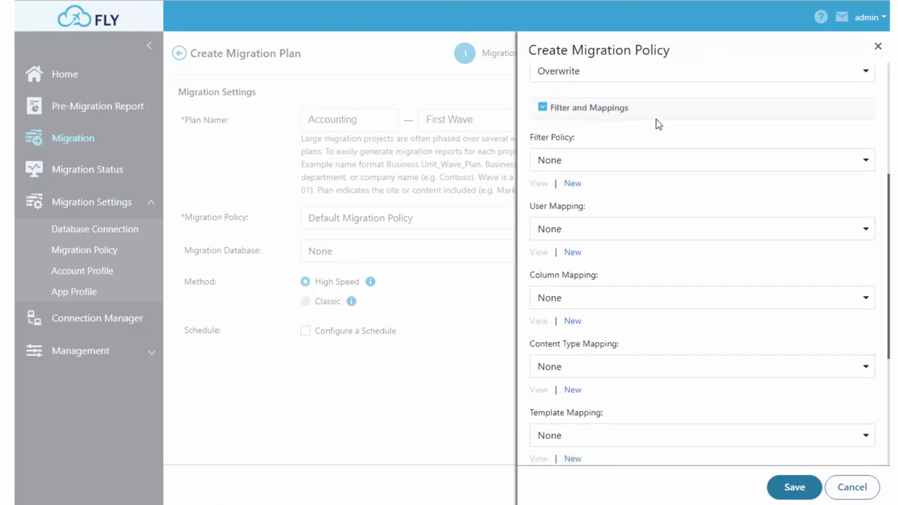
{"action": "scroll", "coordinate": [665, 185], "scroll_direction": "down", "scroll_amount": 3}
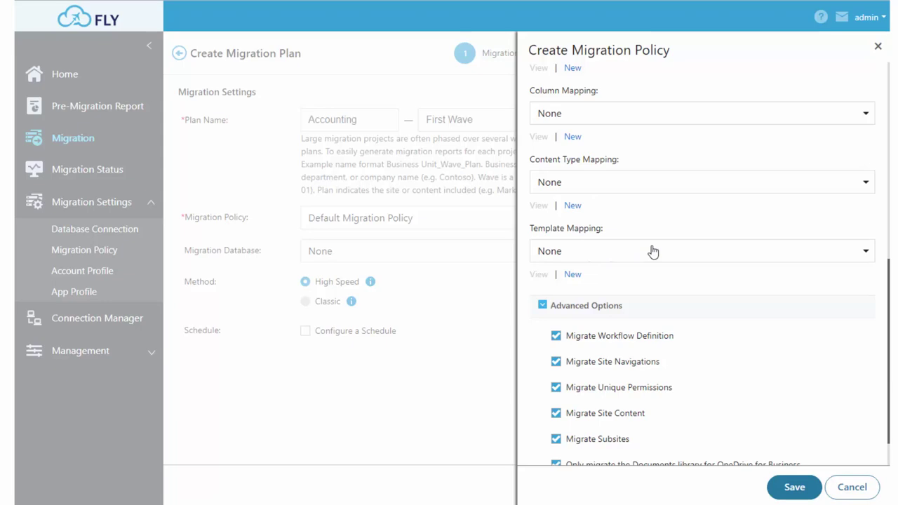
{"action": "scroll", "coordinate": [657, 254], "scroll_direction": "down", "scroll_amount": 1}
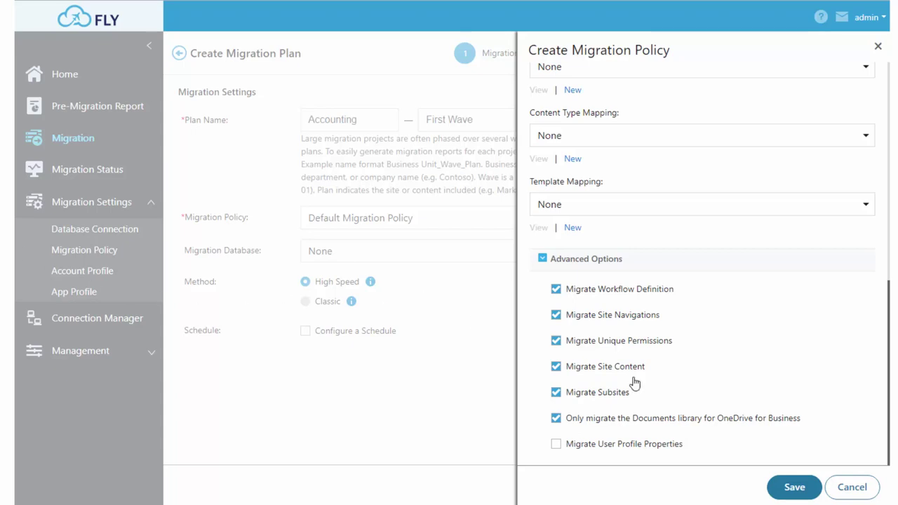
{"action": "left_click", "coordinate": [795, 487]}
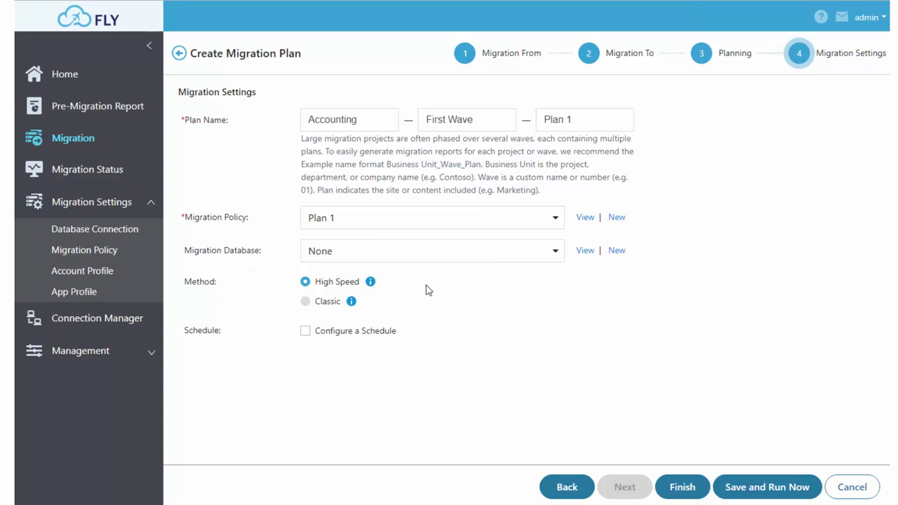
- Enable a schedule for the migration plan, go through the hourly and daily options, and choose a weekly recurrence
{"action": "left_click", "coordinate": [306, 330]}
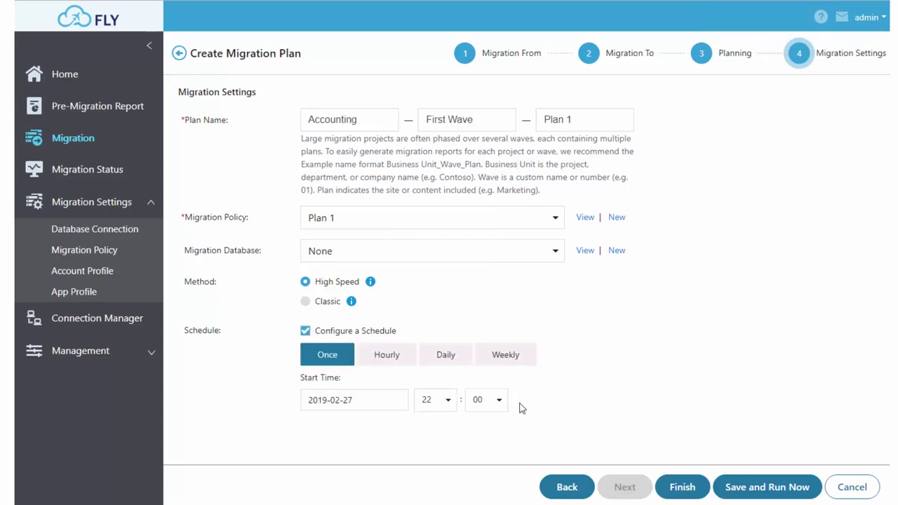
{"action": "left_click", "coordinate": [369, 359]}
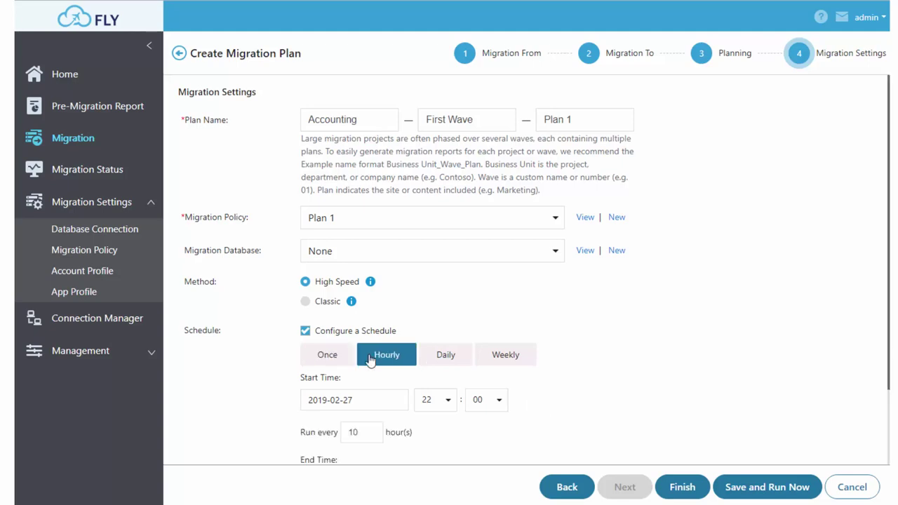
{"action": "left_click", "coordinate": [441, 355]}
{"action": "left_click", "coordinate": [497, 356]}
{"action": "scroll", "coordinate": [579, 360], "scroll_direction": "down", "scroll_amount": 3}
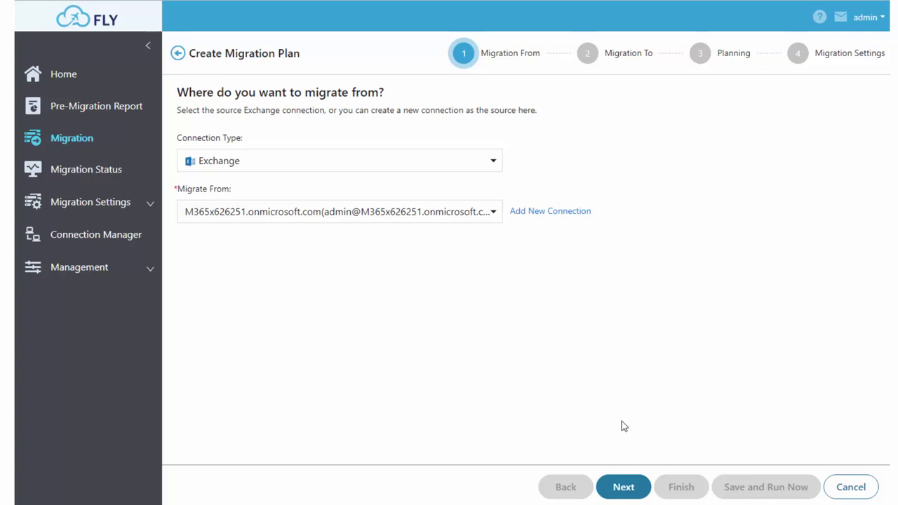
- Keep M365x626251.onmicrosoft.com as the Exchange source and set M365x722714.onmicrosoft.com as the destination, continuing to the mailbox planning
{"action": "left_click", "coordinate": [624, 490]}
{"action": "left_click", "coordinate": [443, 222]}
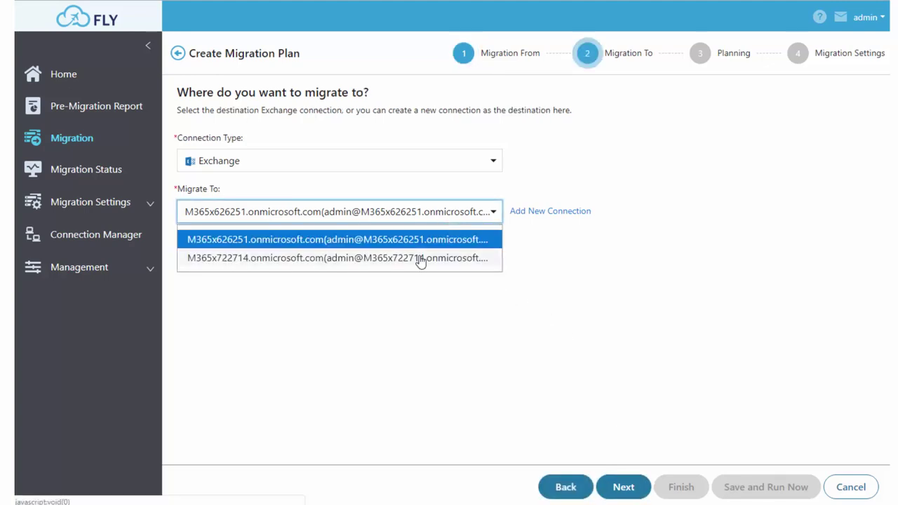
{"action": "left_click", "coordinate": [421, 260]}
{"action": "left_click", "coordinate": [612, 491]}
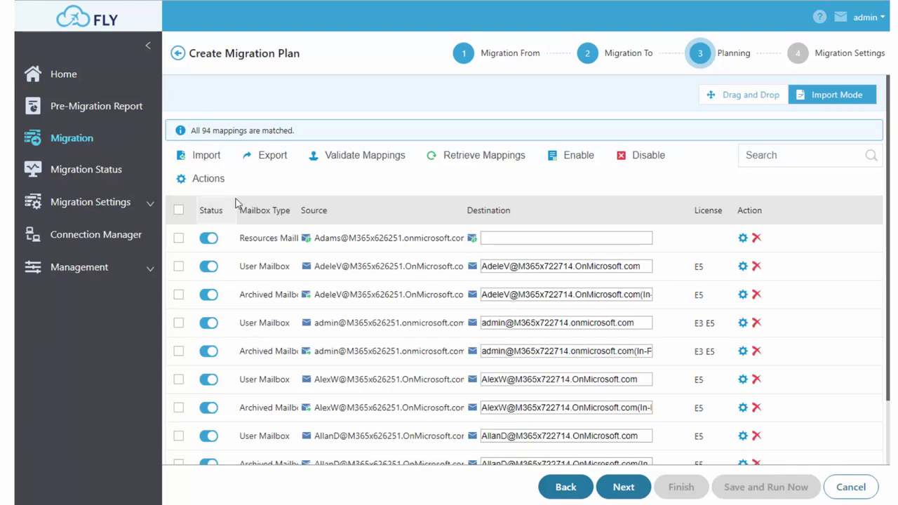
- Validate the mailbox mappings and review the validation status of each source and destination pair
{"action": "left_click", "coordinate": [351, 162]}
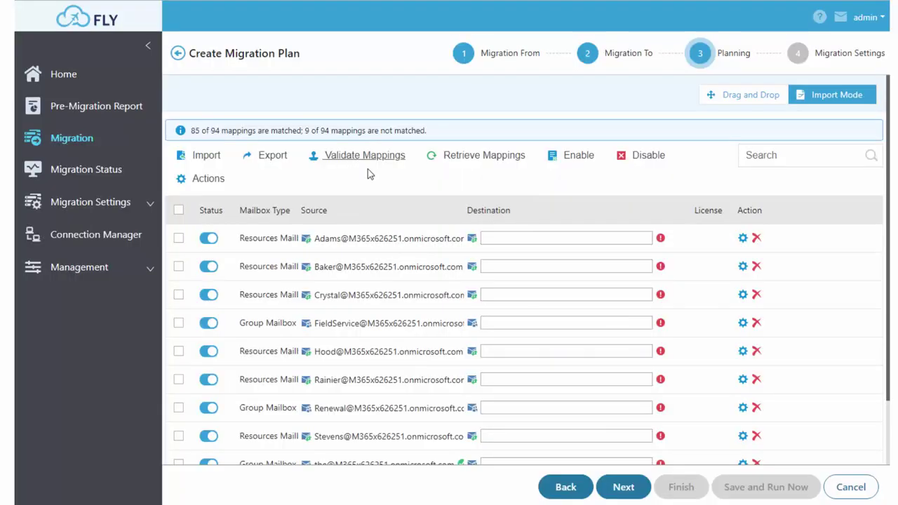
{"action": "scroll", "coordinate": [524, 316], "scroll_direction": "down", "scroll_amount": 2}
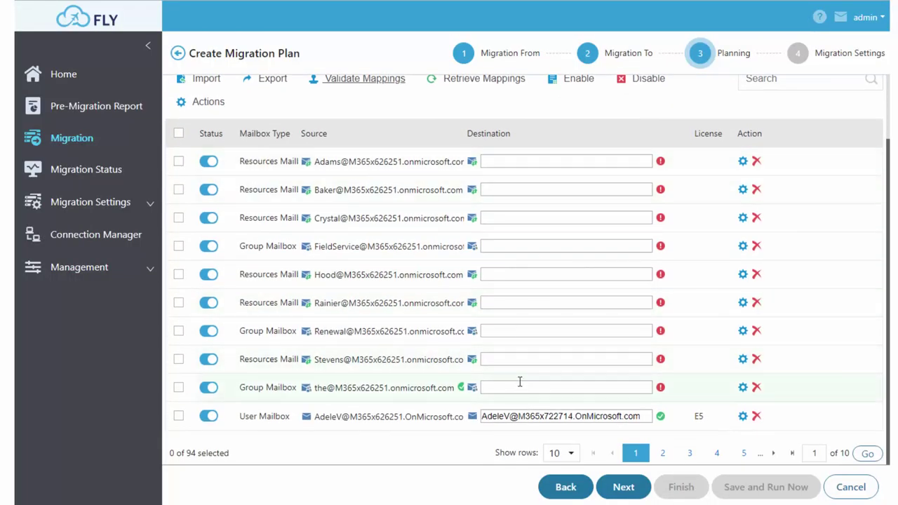
{"action": "scroll", "coordinate": [557, 353], "scroll_direction": "up", "scroll_amount": 2}
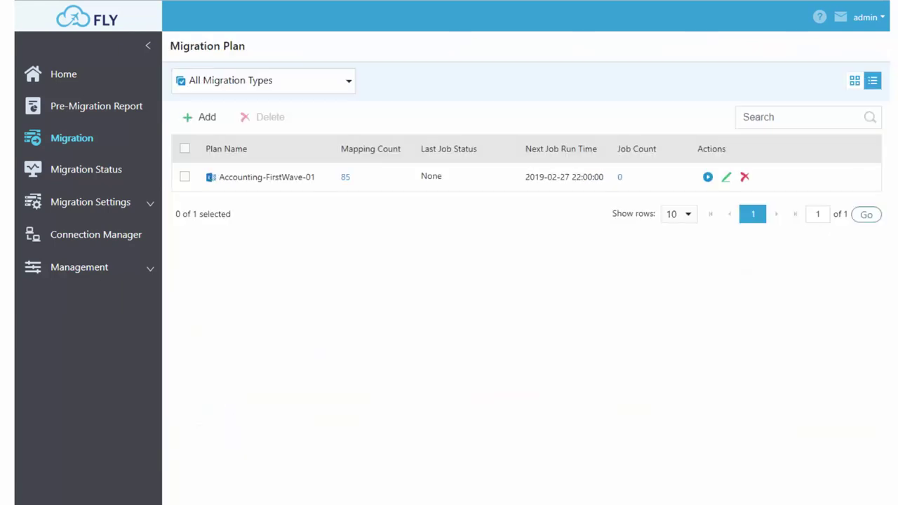
- Select the Accounting-FirstWave-01 plan and open the migration status overview
{"action": "left_click", "coordinate": [185, 177]}
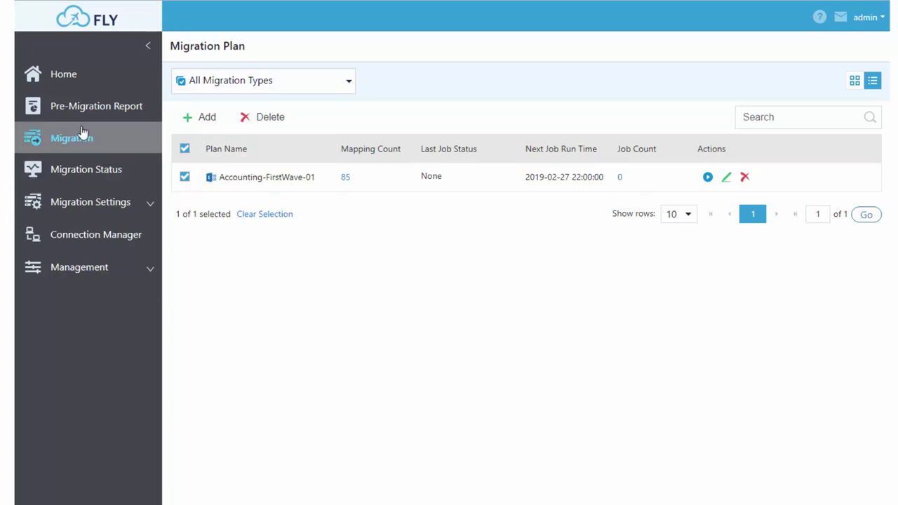
{"action": "left_click", "coordinate": [85, 169]}
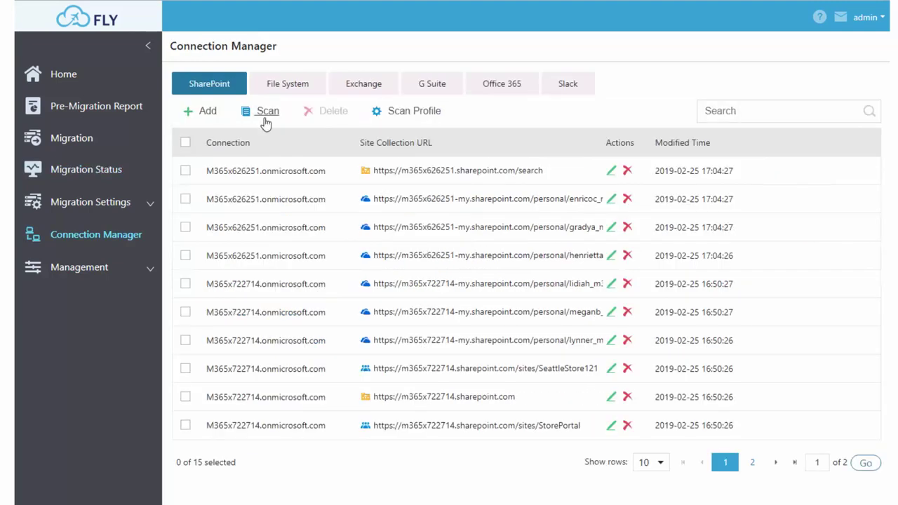
- Scan SharePoint Online for site collections, group sites and OneDrive for Business using the M365x722714.onmicrosoft.com app profile
{"action": "left_click", "coordinate": [267, 115]}
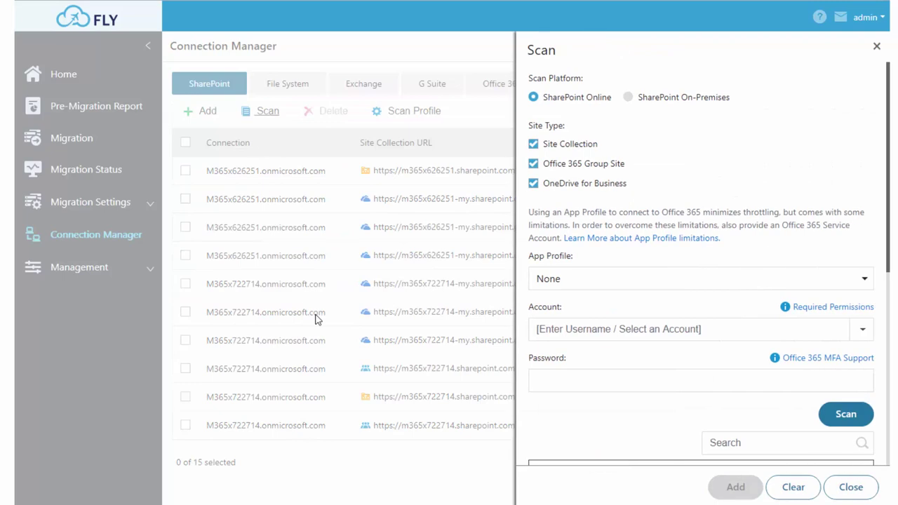
{"action": "left_click", "coordinate": [620, 280]}
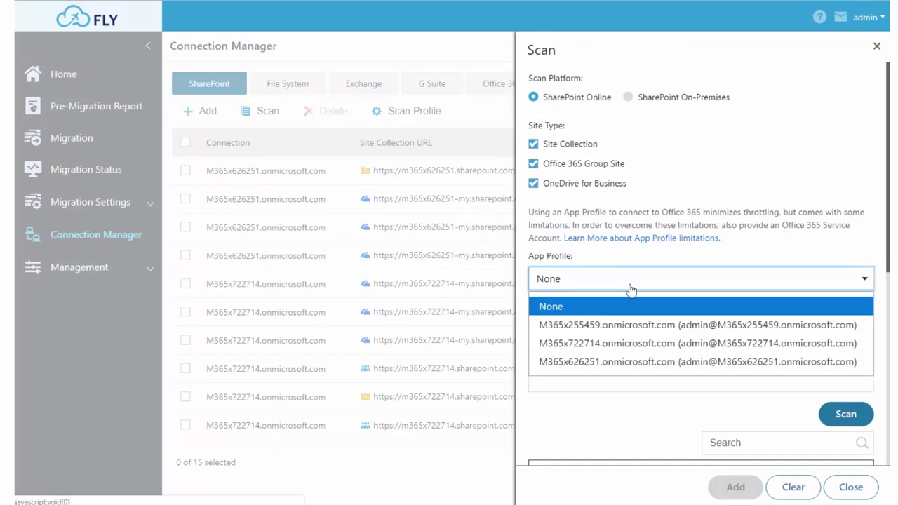
{"action": "left_click", "coordinate": [636, 345]}
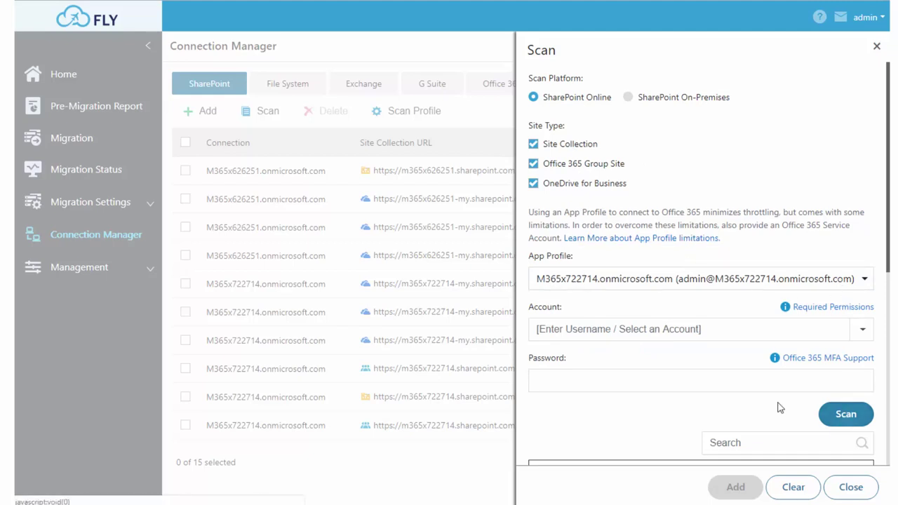
{"action": "scroll", "coordinate": [664, 357], "scroll_direction": "down", "scroll_amount": 5}
{"action": "left_click", "coordinate": [832, 169]}
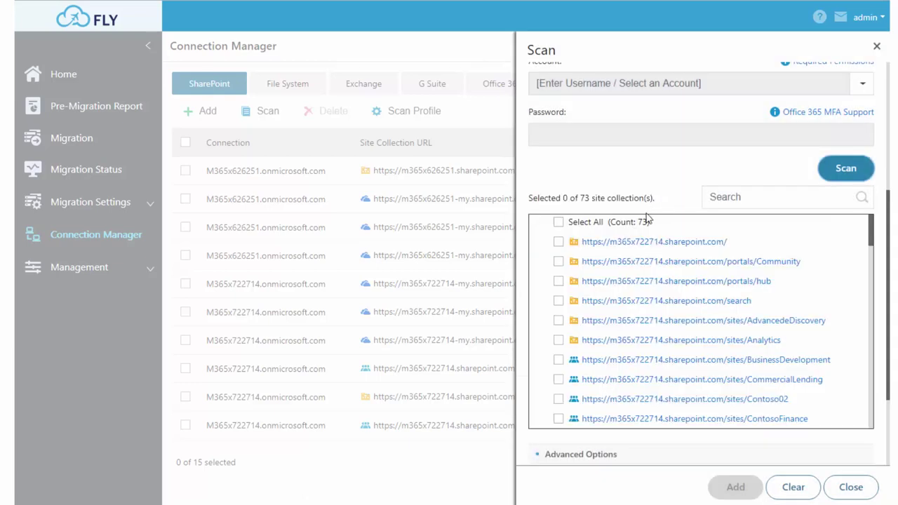
- Add the scanned BusinessDevelopment, CommercialLending, Contoso02 and ContosoFinance sites as connections
{"action": "left_click", "coordinate": [559, 361]}
{"action": "left_click", "coordinate": [558, 379]}
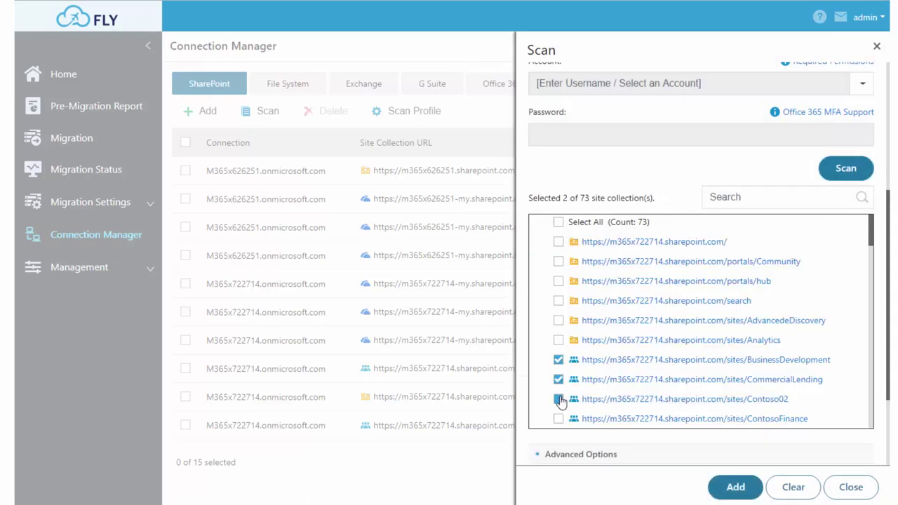
{"action": "left_click", "coordinate": [558, 399]}
{"action": "left_click", "coordinate": [559, 418]}
{"action": "left_click", "coordinate": [733, 491]}
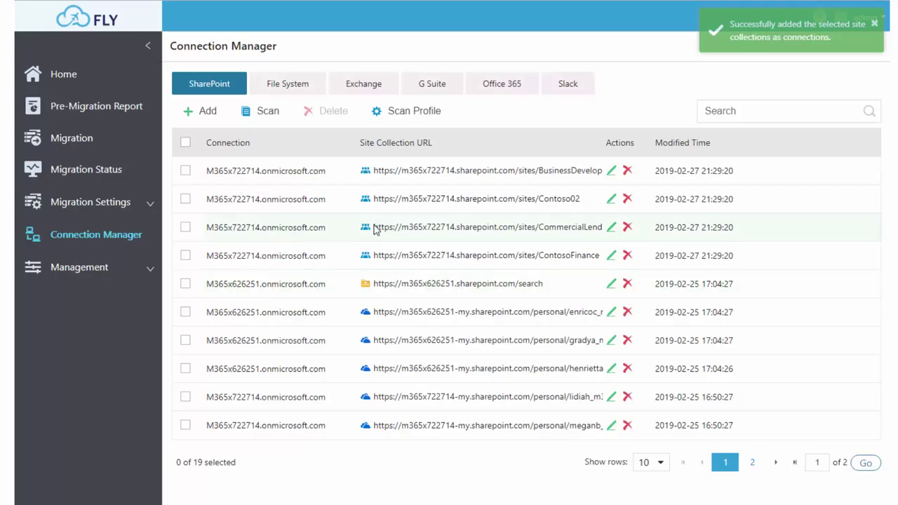